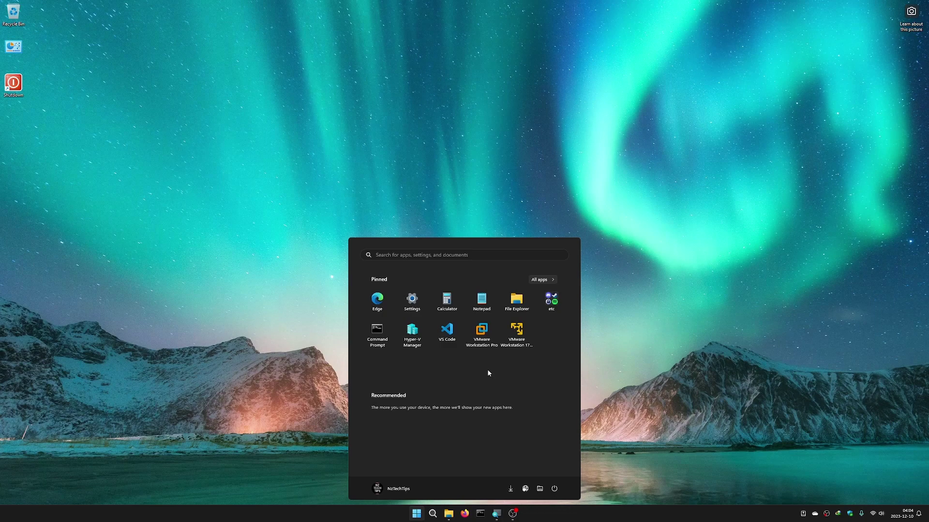
- Launch VMware Workstation Pro from the pinned Start menu tile
left_click(486, 327)
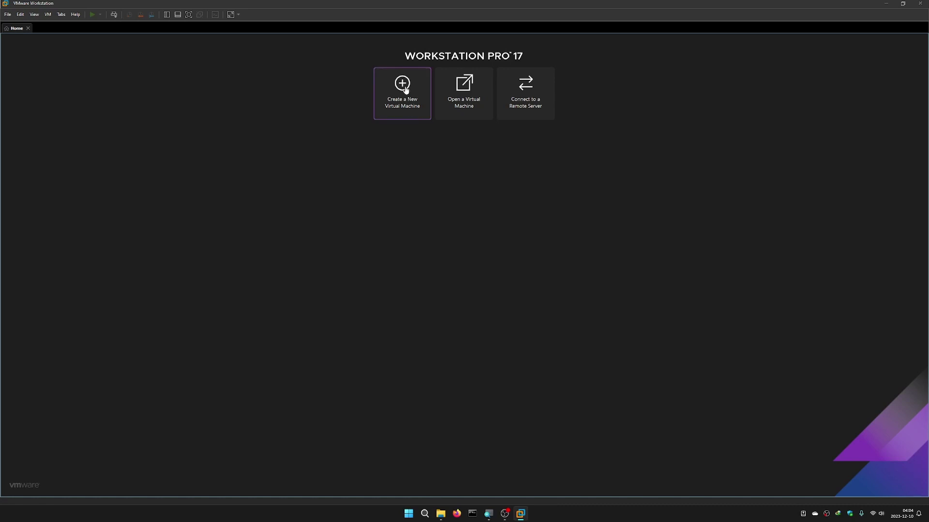
- Start a new virtual machine with the Custom (advanced) configuration option
left_click(410, 107)
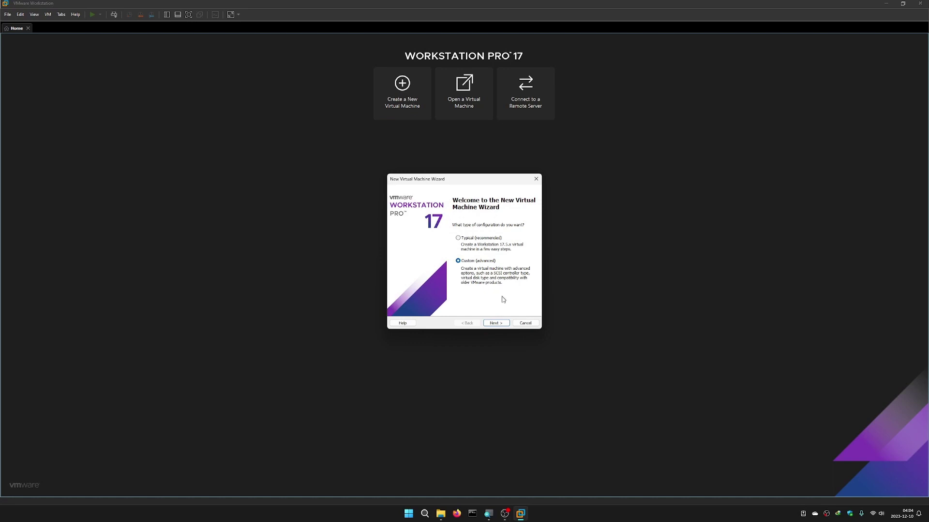
left_click(501, 326)
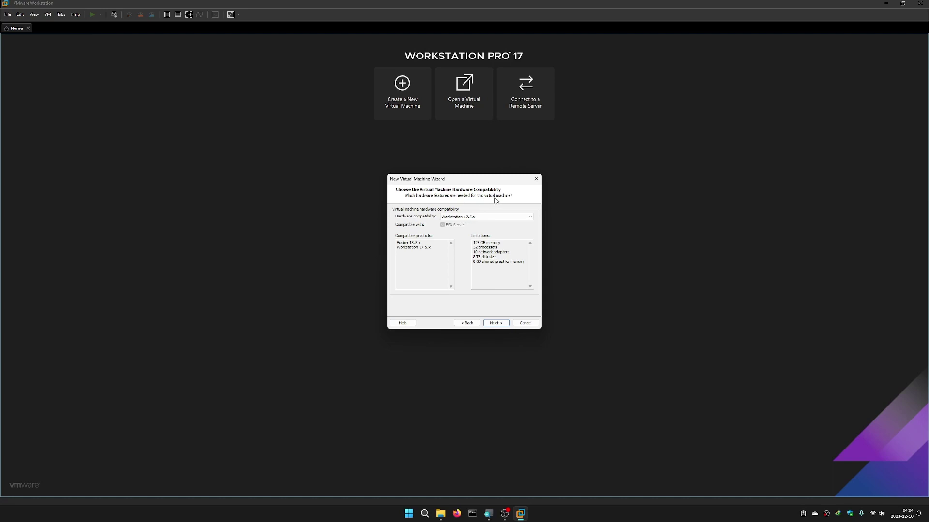
- Review the hardware limitations list and keep Workstation 17.5.x compatibility
mouse_move(475, 243)
left_mouse_down()
mouse_move(496, 243)
mouse_move(477, 257)
mouse_move(474, 243)
left_mouse_up()
left_click(481, 247)
left_click(496, 257)
left_click_drag(525, 262, 475, 242)
left_click(500, 251)
left_click_drag(523, 262, 474, 242)
left_click(492, 261)
left_click(496, 324)
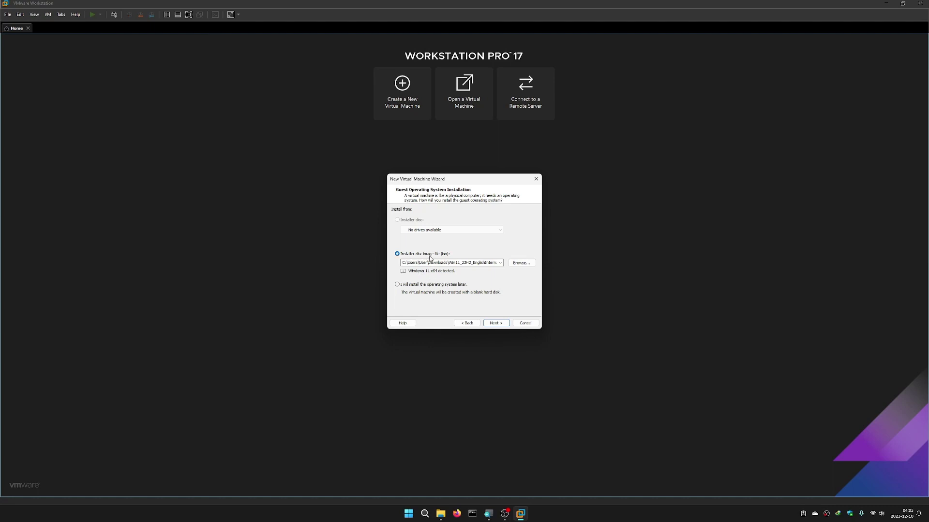
- Use Win11_23H2_EnglishInternational_x64.iso from Downloads as the installer disc image
left_click(521, 263)
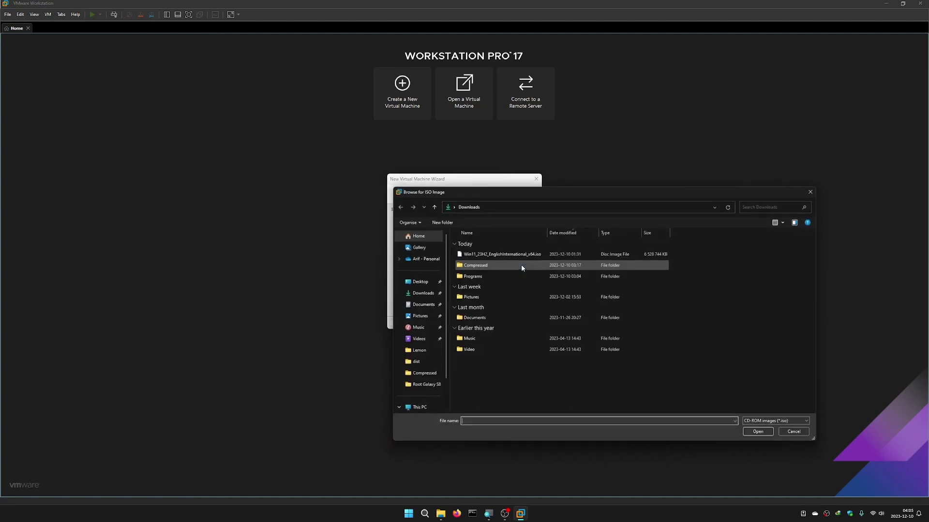
left_click(501, 253)
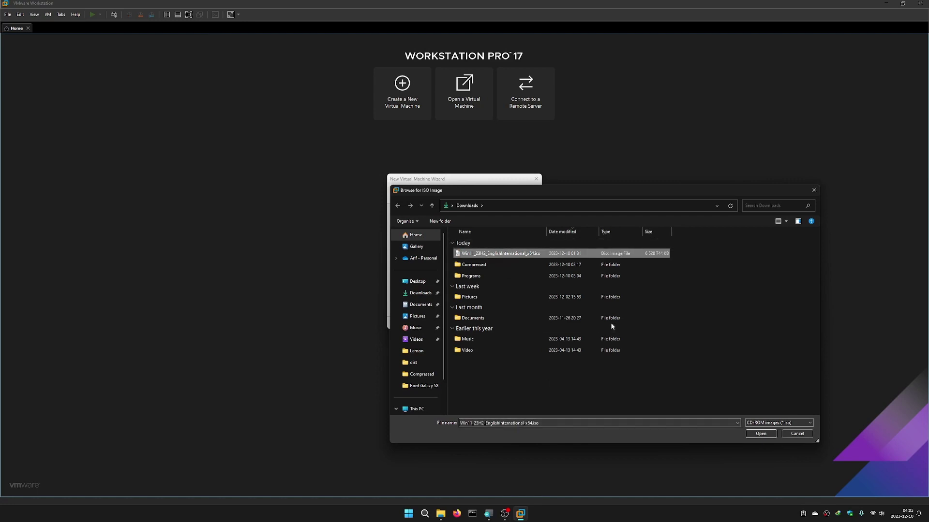
left_click(763, 434)
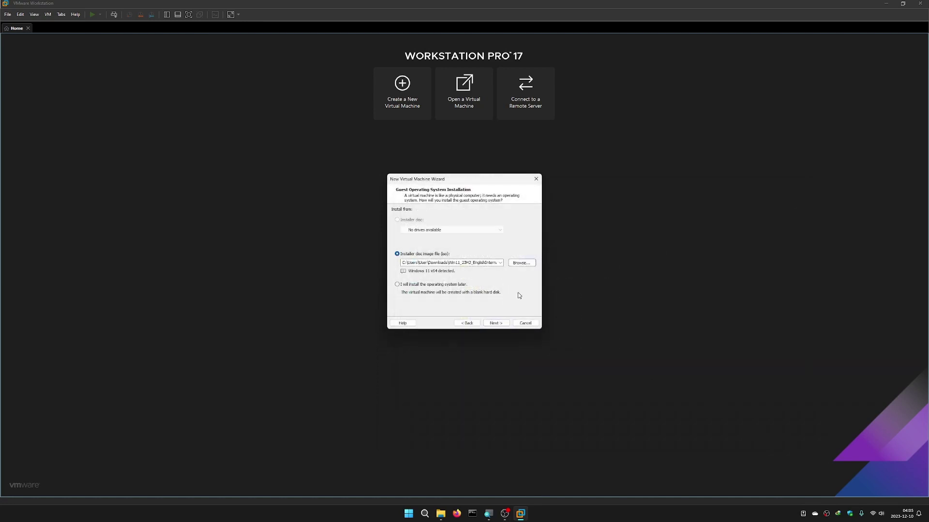
left_click(498, 323)
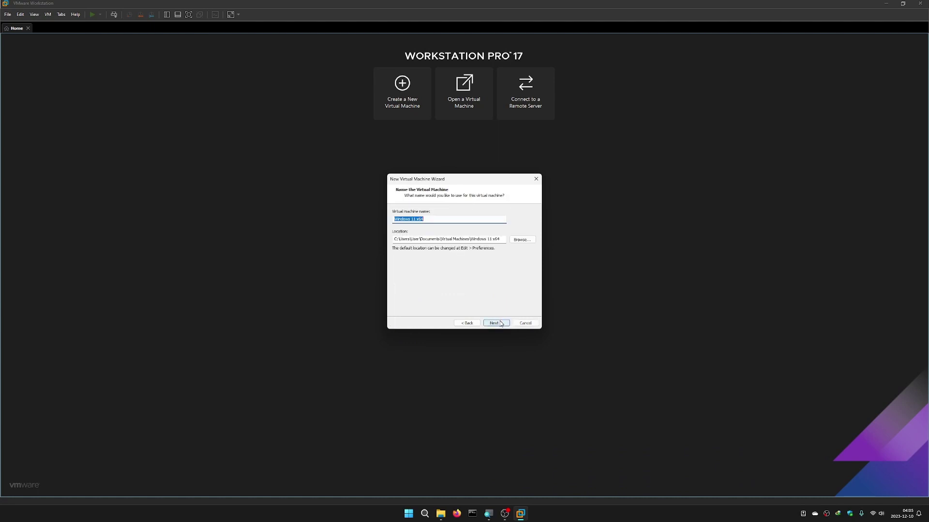
- Replace the default VM name Windows 11 x64 with Win11-23H2
left_click(439, 218)
left_click_drag(439, 219, 351, 217)
type("Win11-")
- Set the VM location to C:\VMWareMachines\Windows\Win11-23H2
left_click(522, 240)
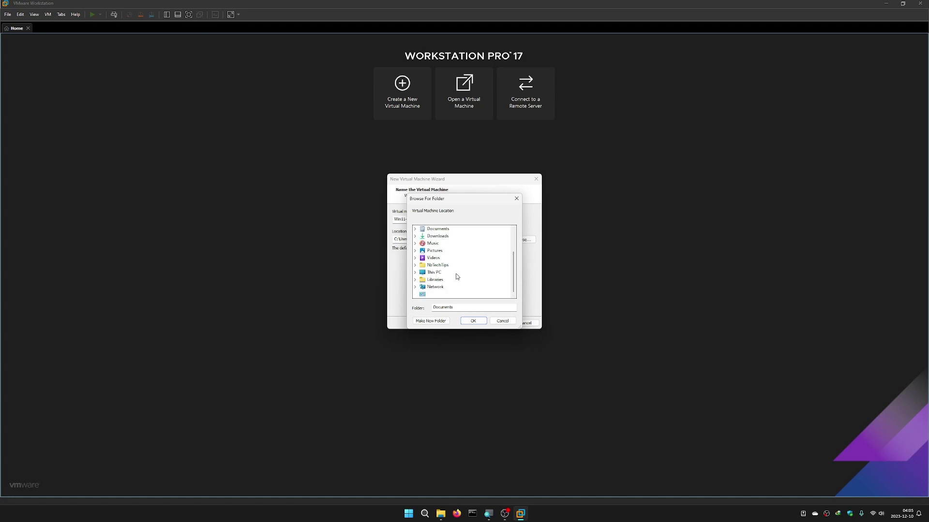
scroll(459, 281, "down", 2)
left_click(415, 273)
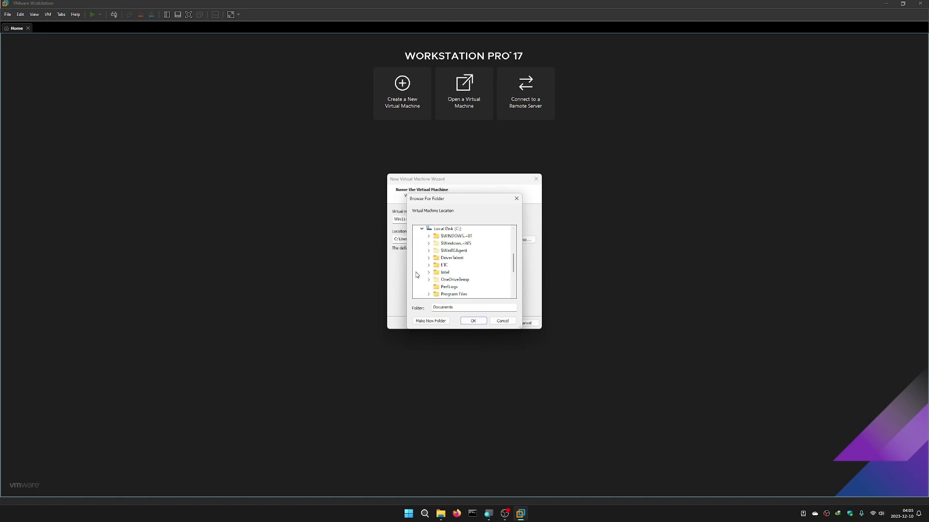
left_click(419, 273)
scroll(447, 281, "down", 2)
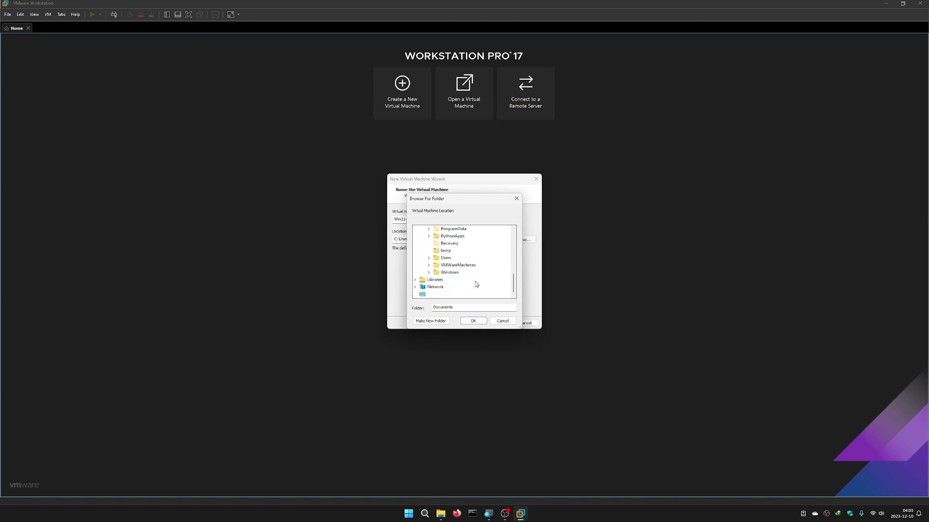
left_click(428, 265)
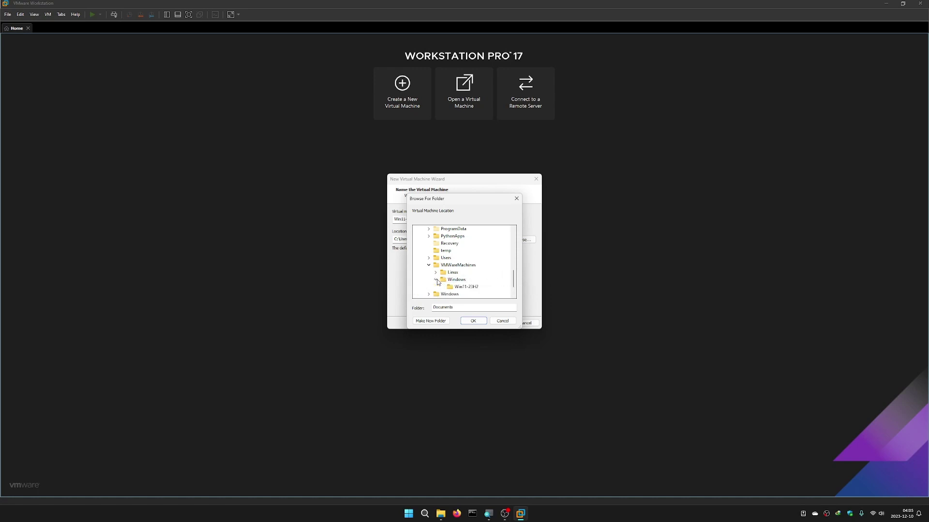
left_click(435, 279)
left_click(466, 287)
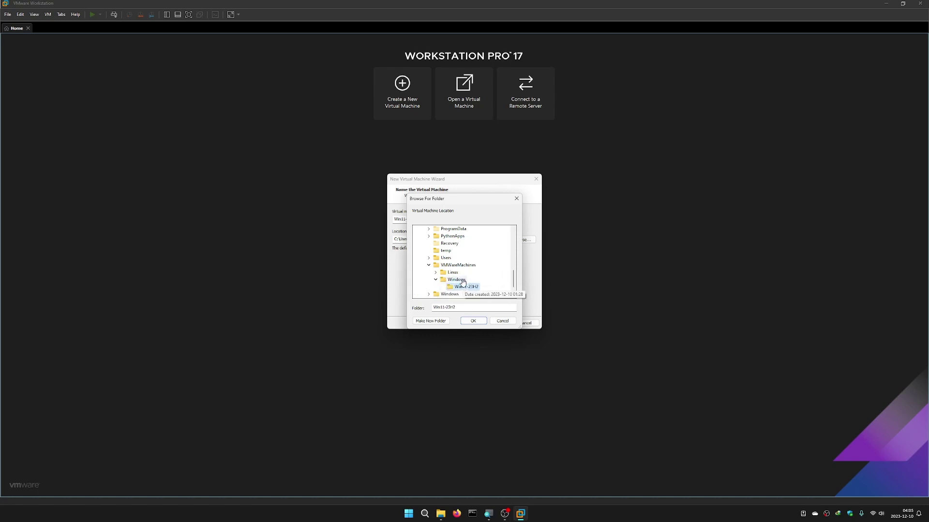
left_click(474, 322)
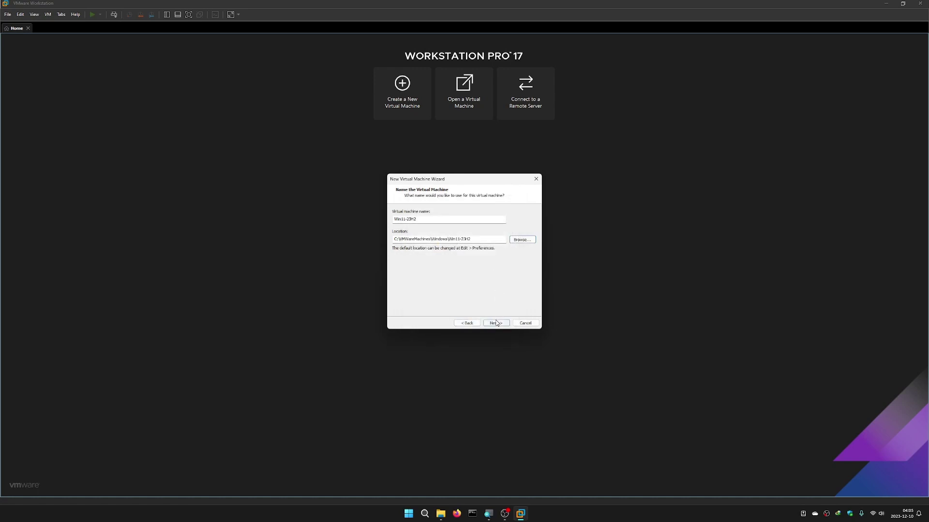
left_click(496, 323)
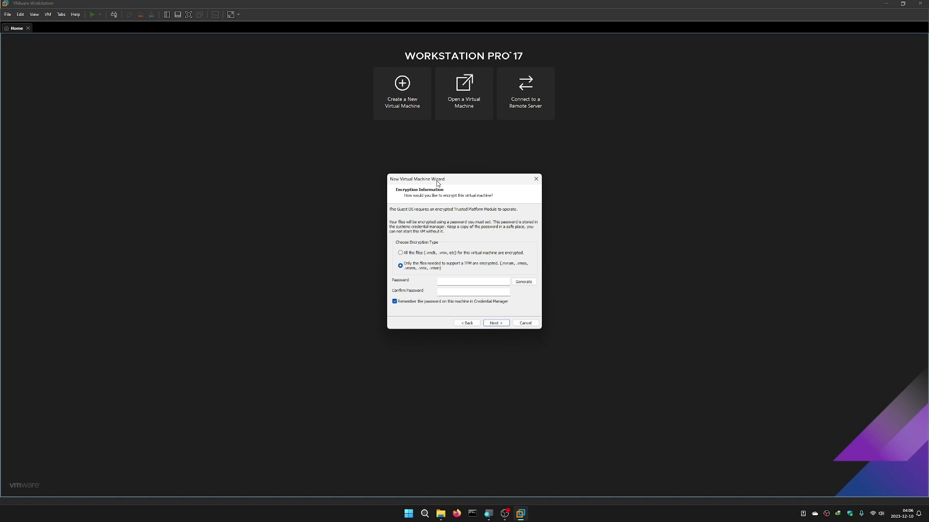
- Encrypt only the TPM support files with a password not saved in Credential Manager, copying it
left_click(401, 253)
left_click(401, 267)
key("Tab")
left_click(396, 302)
left_click(509, 278)
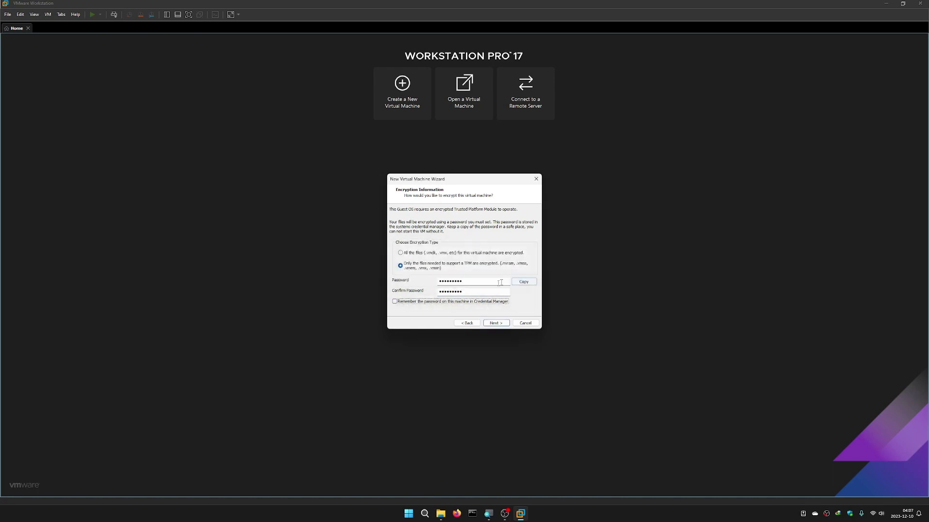
left_click(523, 285)
- Keep UEFI firmware and enable Secure Boot
left_click(503, 325)
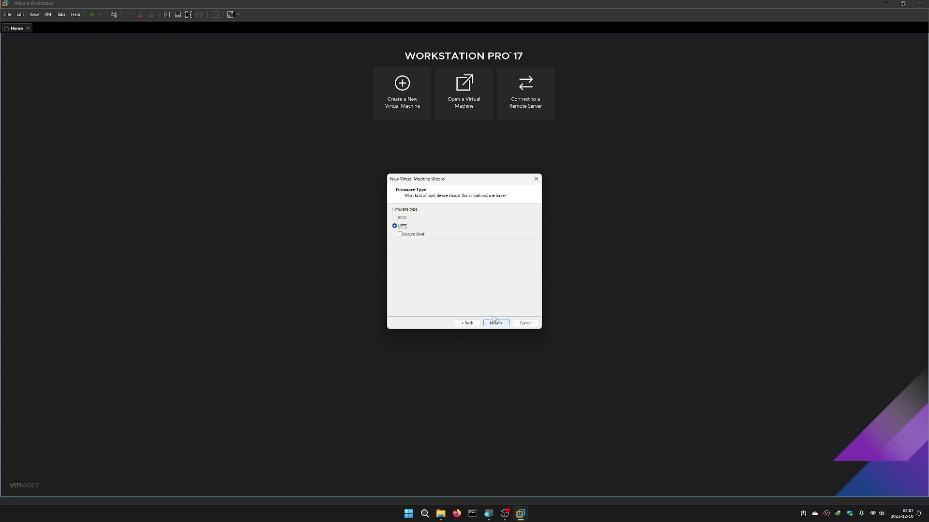
left_click(401, 236)
left_click(498, 326)
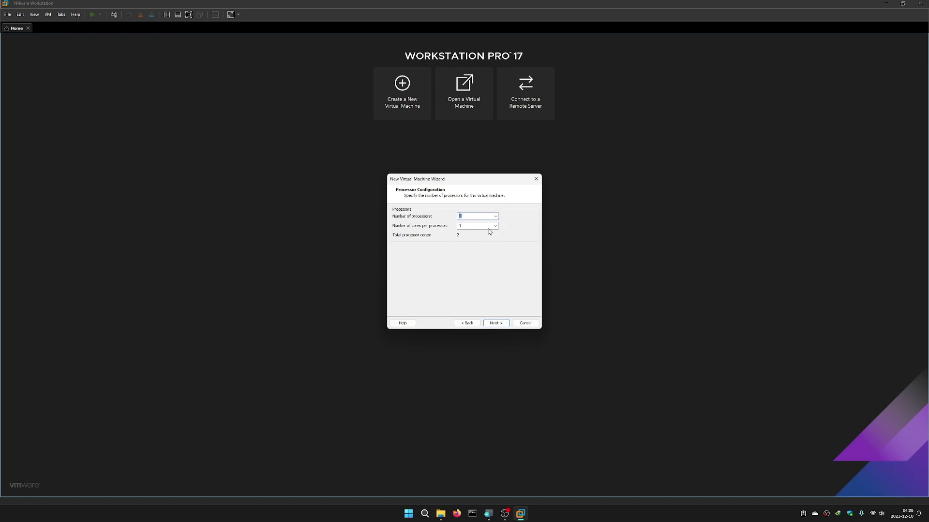
- Configure 2 processors with 4 cores each, 8 cores in total
left_click(495, 217)
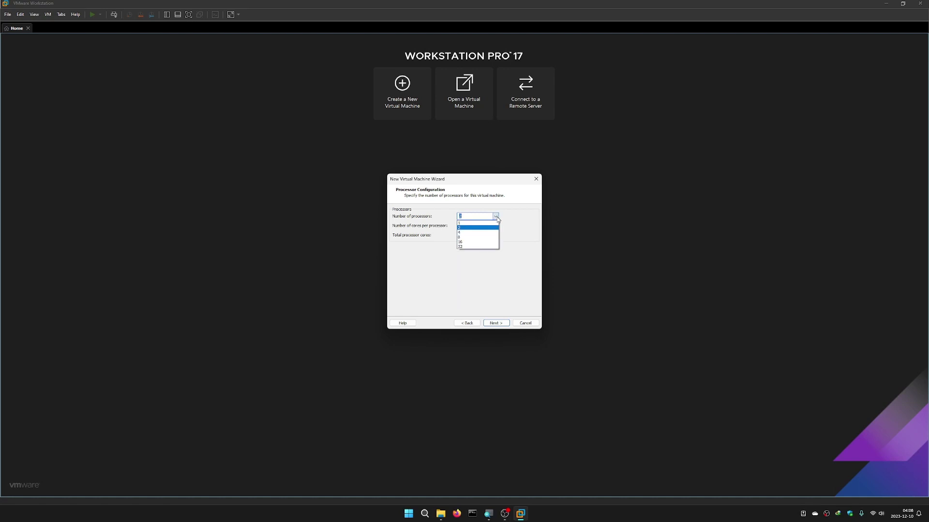
left_click(496, 218)
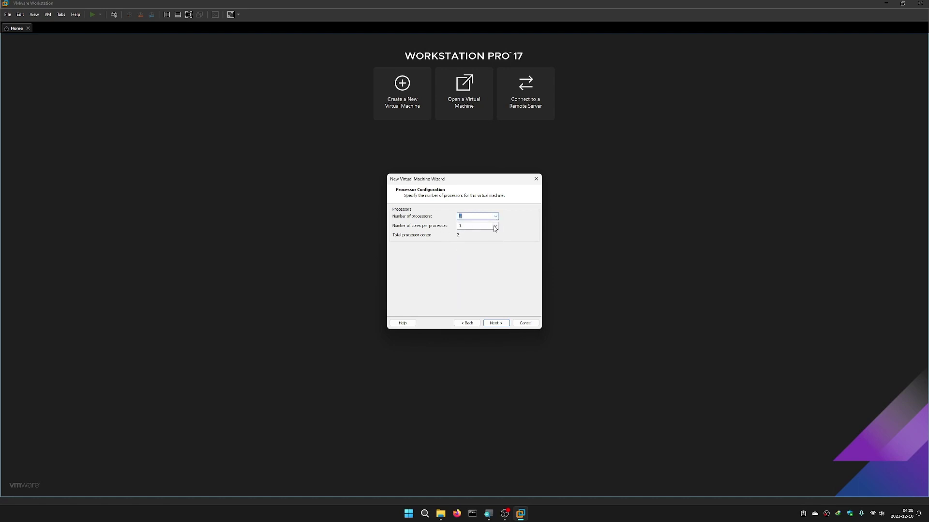
left_click(497, 218)
left_click(498, 219)
left_click(495, 226)
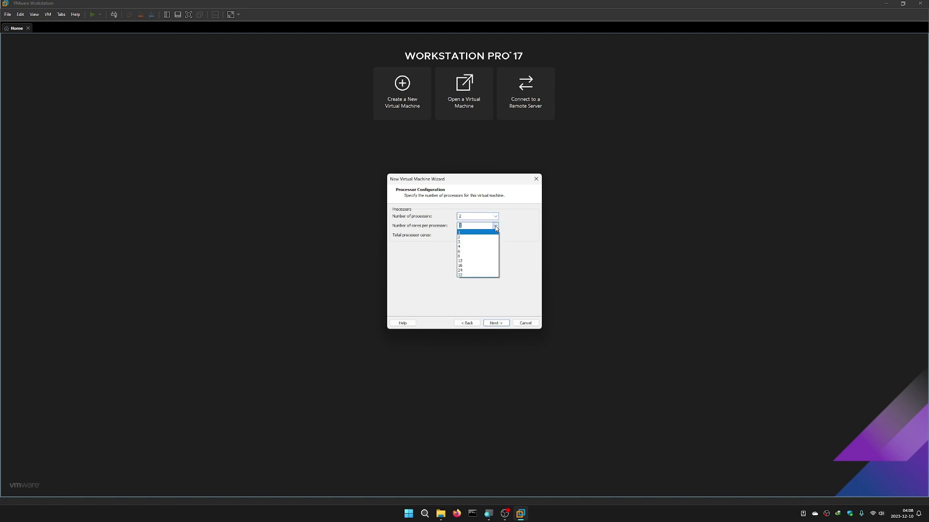
left_click(472, 247)
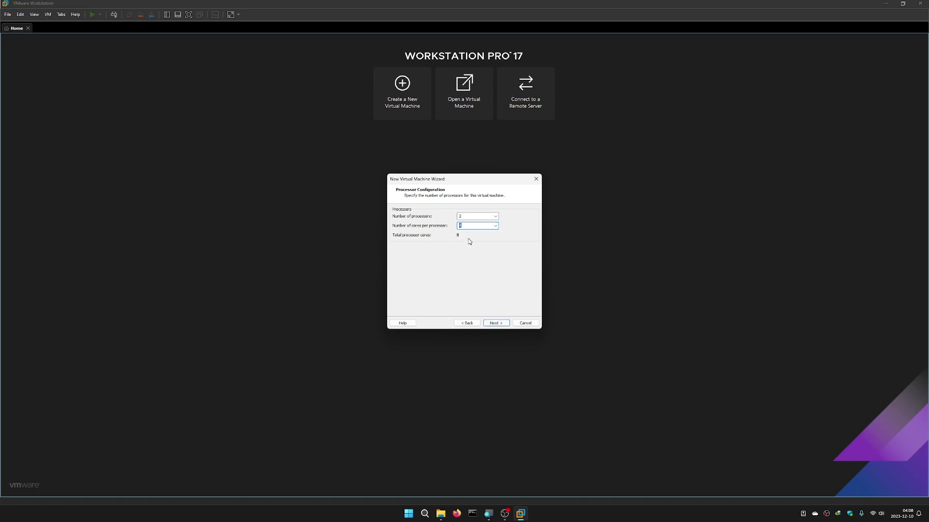
left_click(498, 324)
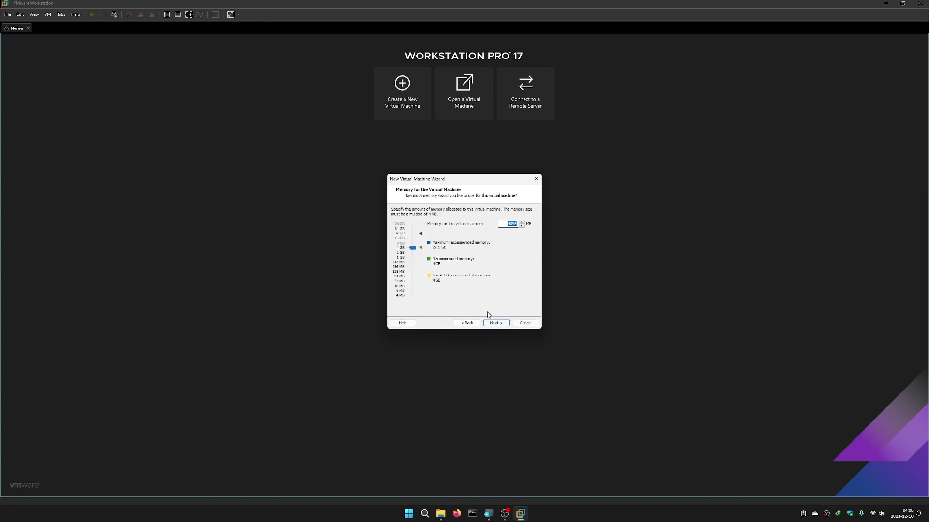
- Set memory to 8096 MB and keep NAT networking
left_click(508, 223)
type("8")
left_click(496, 323)
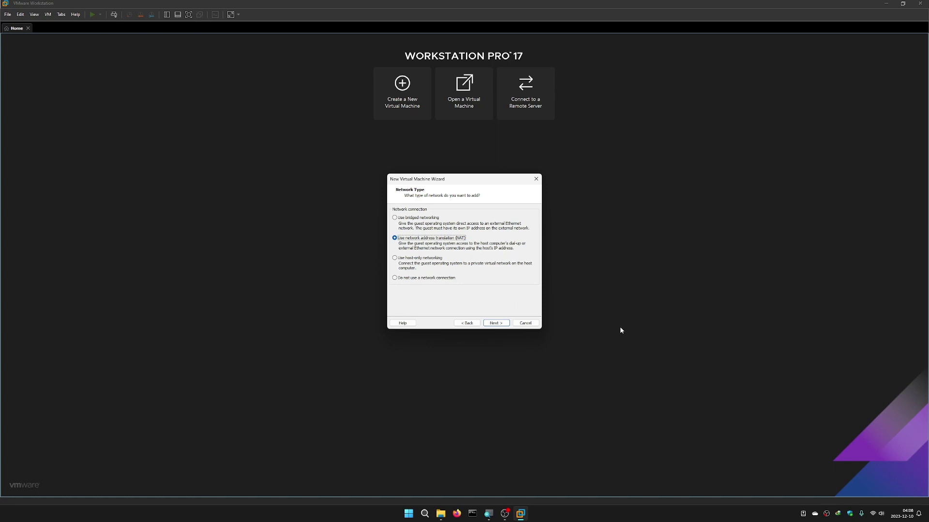
left_click(501, 326)
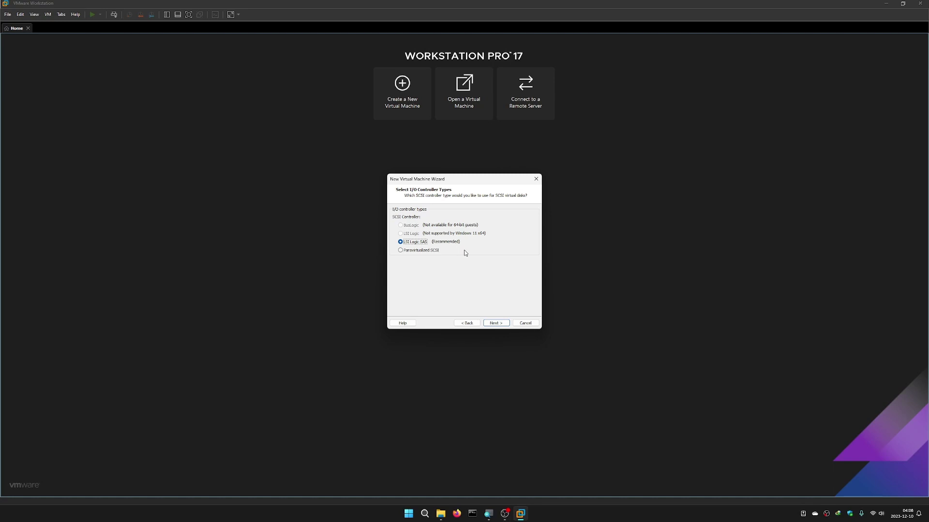
- Keep the LSI Logic SAS controller and NVMe disk type, and create a new virtual disk
left_click(494, 324)
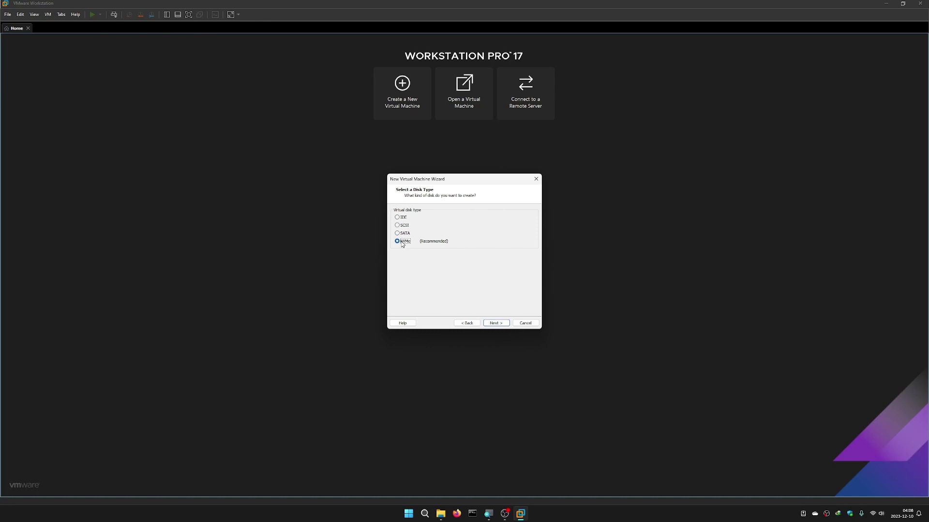
left_click(497, 324)
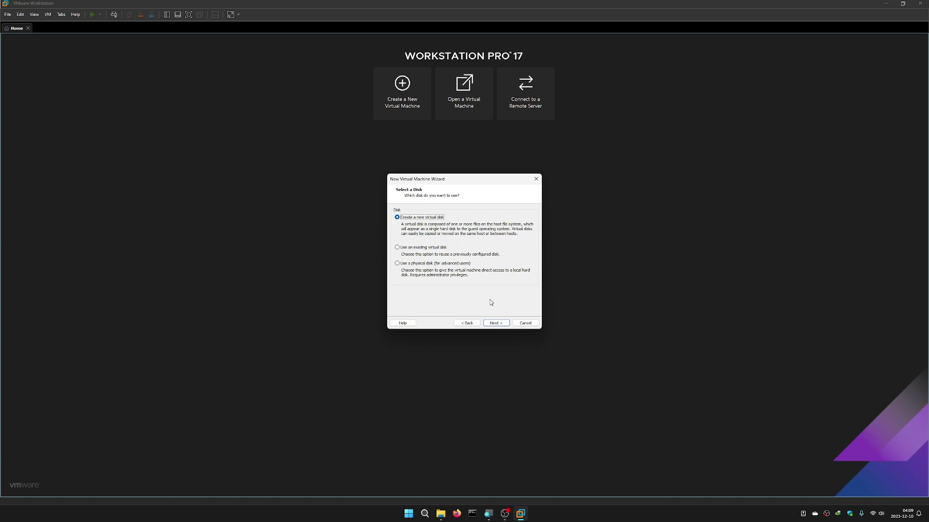
left_click(494, 323)
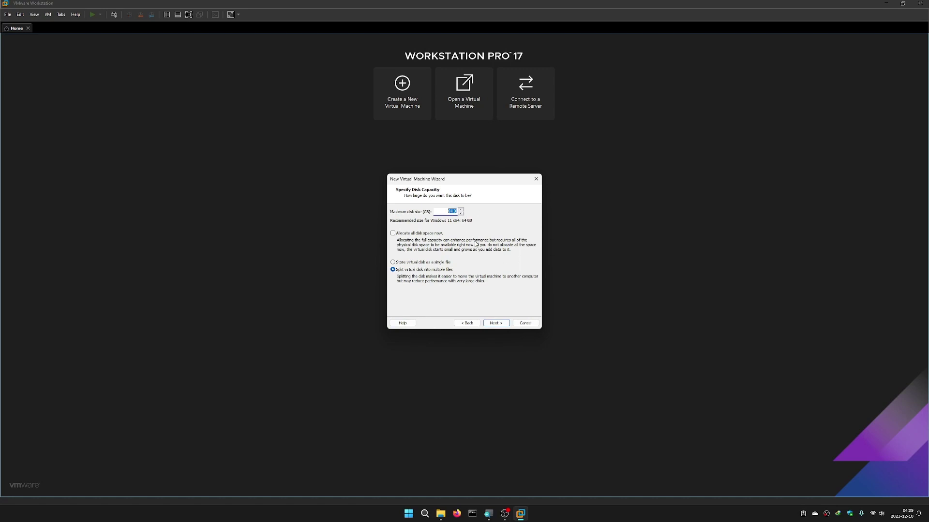
- Set an 80 GB virtual disk stored as a single file, keeping the Win11-23H2.vmdk name
type("80")
left_click(393, 262)
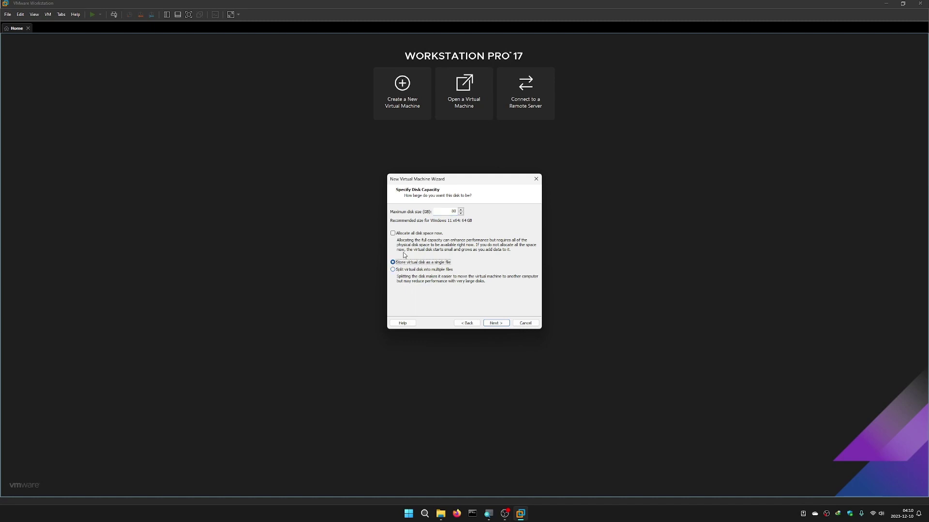
left_click(496, 323)
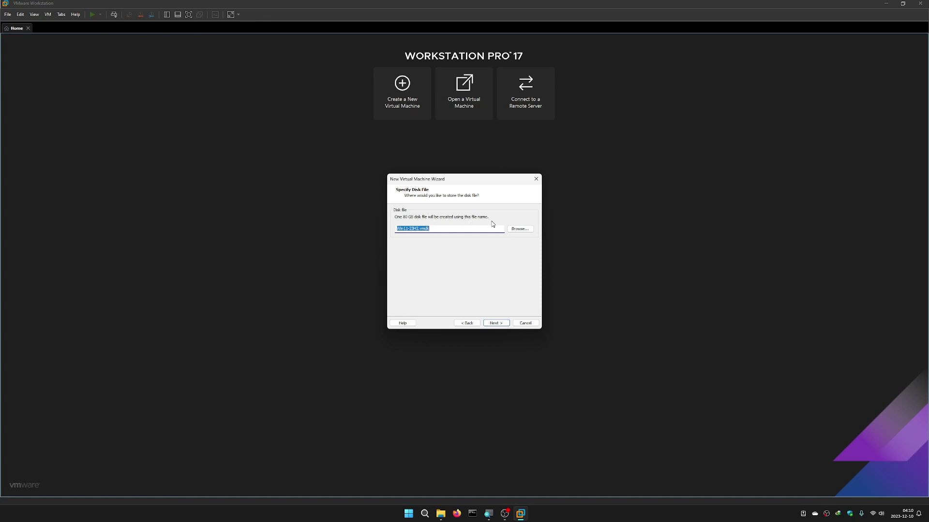
key("End")
key("Return")
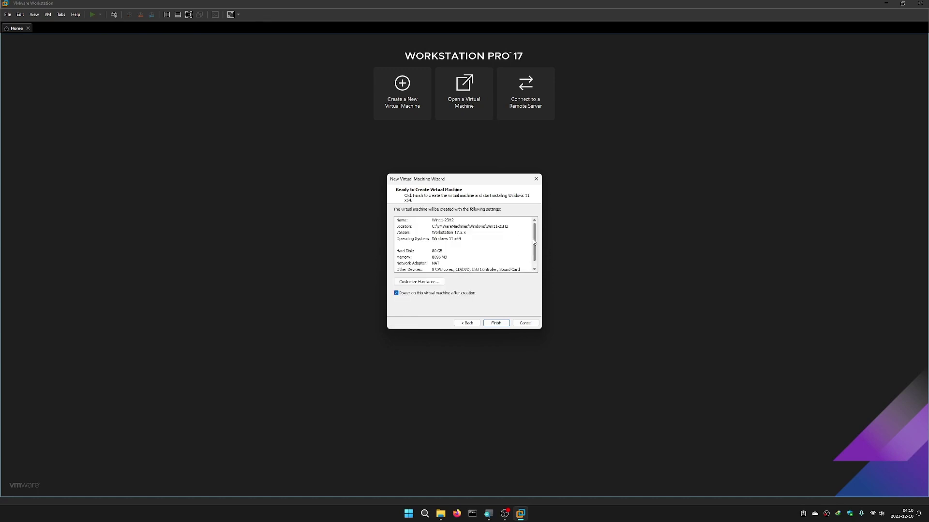
- Check the Win11-23H2 creation summary, then open Customize Hardware showing 8096 MB memory
left_click_drag(535, 242, 536, 248)
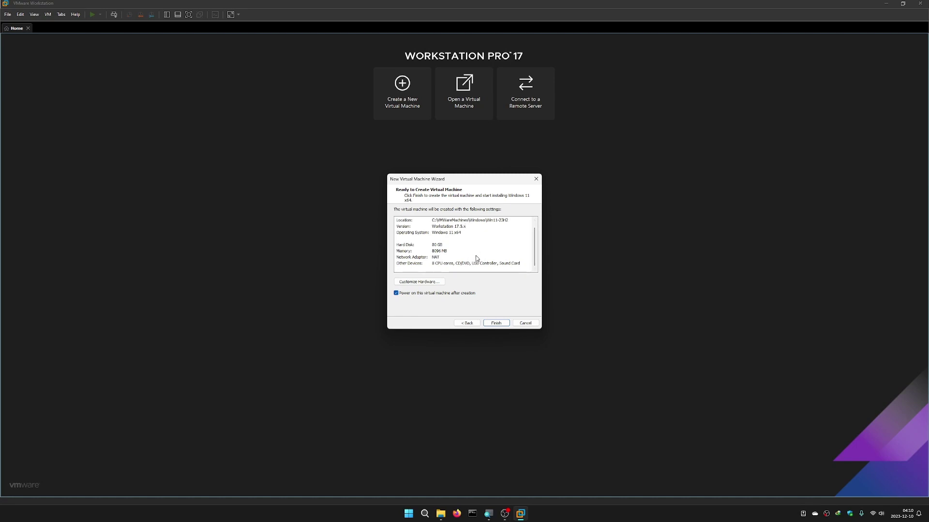
scroll(476, 256, "up", 1)
scroll(476, 257, "down", 1)
scroll(479, 267, "up", 1)
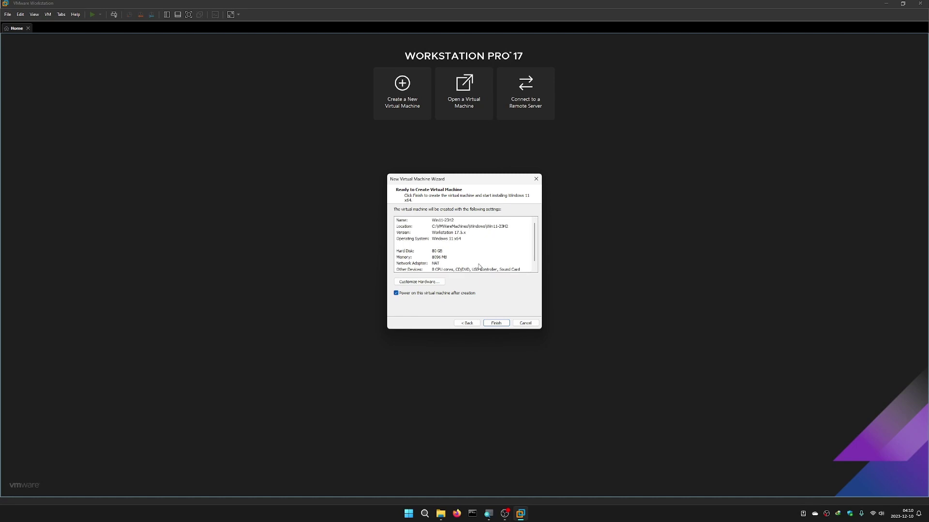
left_click(422, 283)
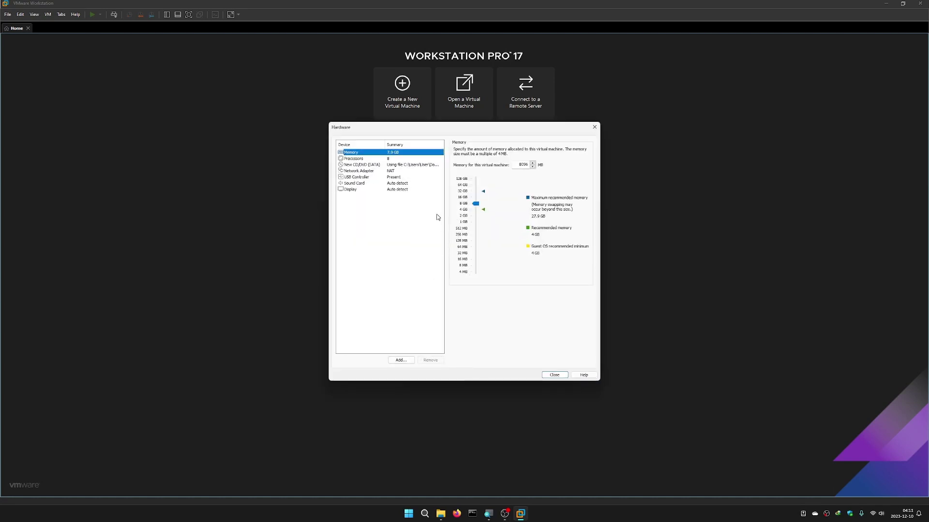
- Look at the floppy, Trusted Platform Module and network adapter hardware types, then cancel and close without adding any
left_click(401, 359)
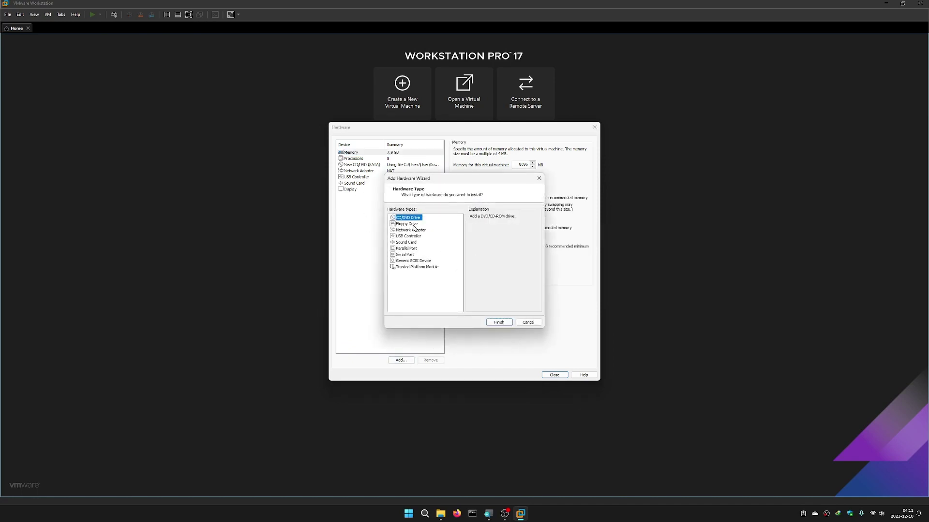
left_click(414, 225)
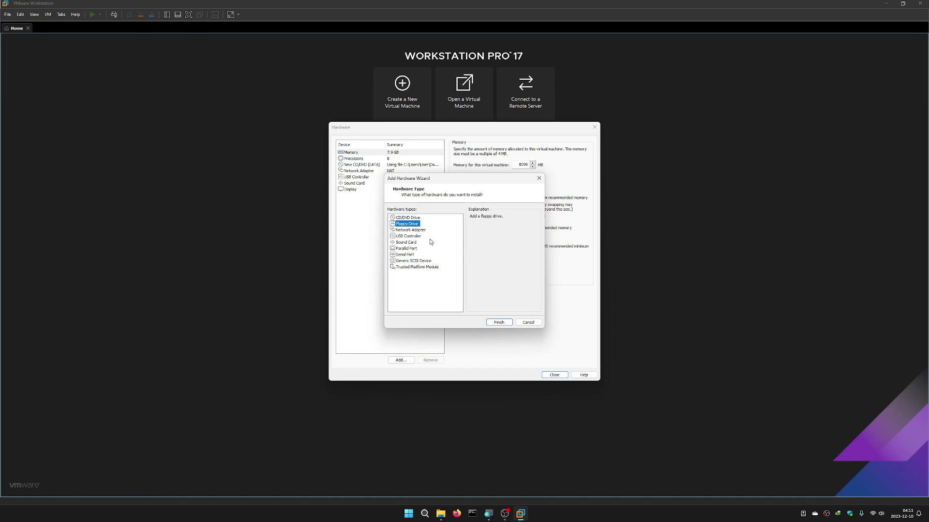
left_click(412, 269)
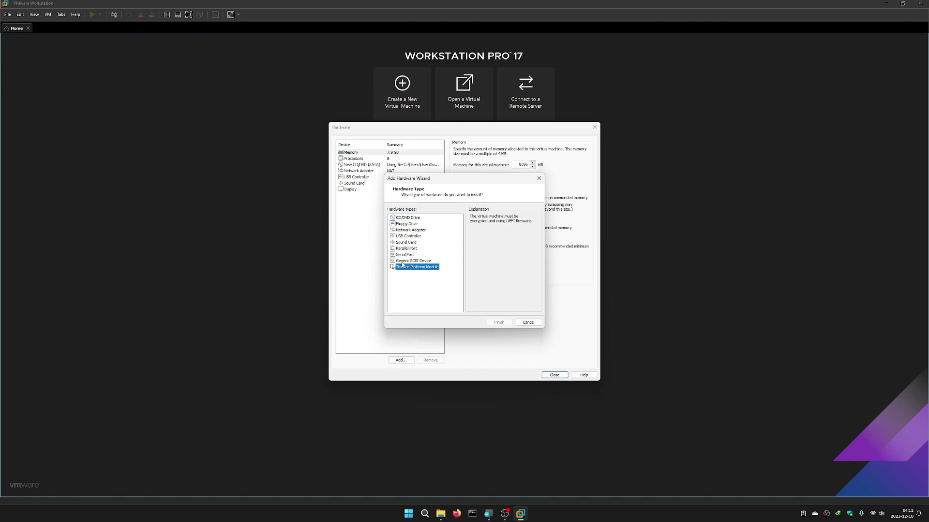
left_click(407, 230)
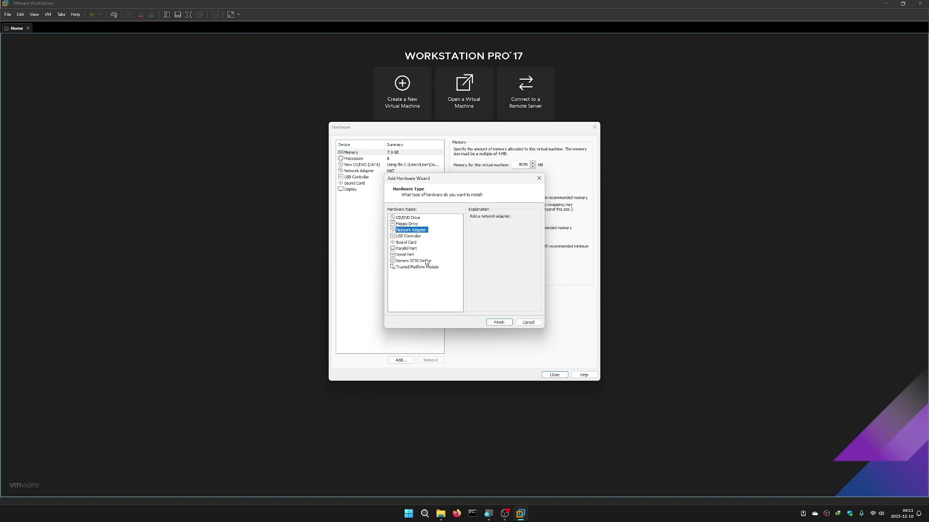
left_click(534, 323)
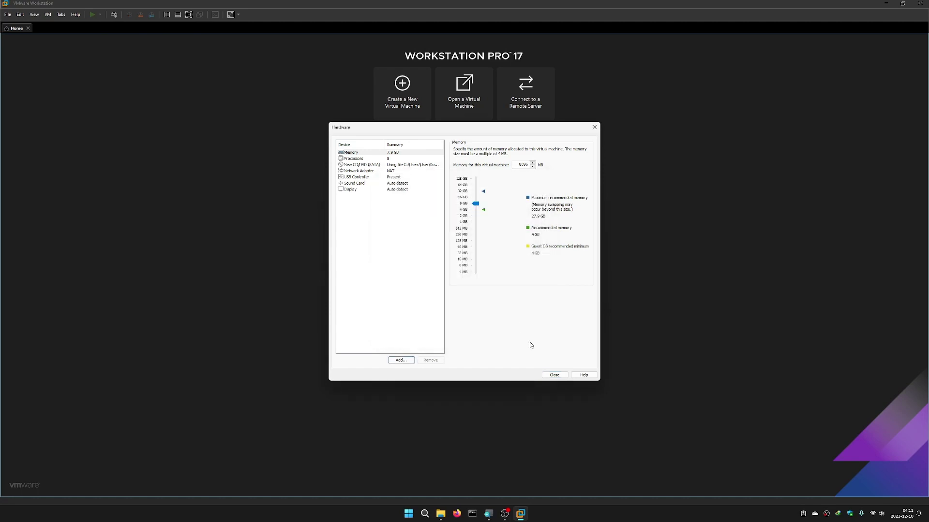
left_click(554, 374)
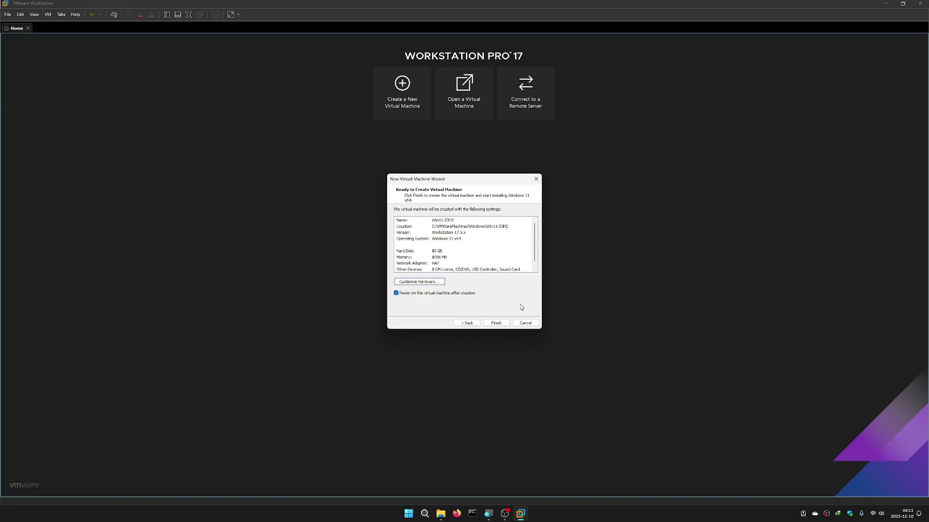
- Finish creating the Win11-23H2 VM and boot it from the installer DVD
left_click(497, 323)
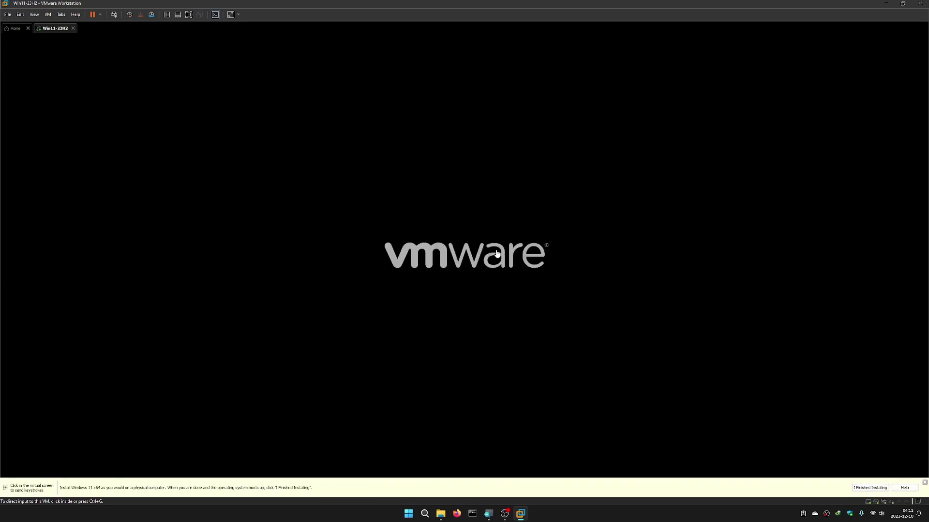
left_click(495, 252)
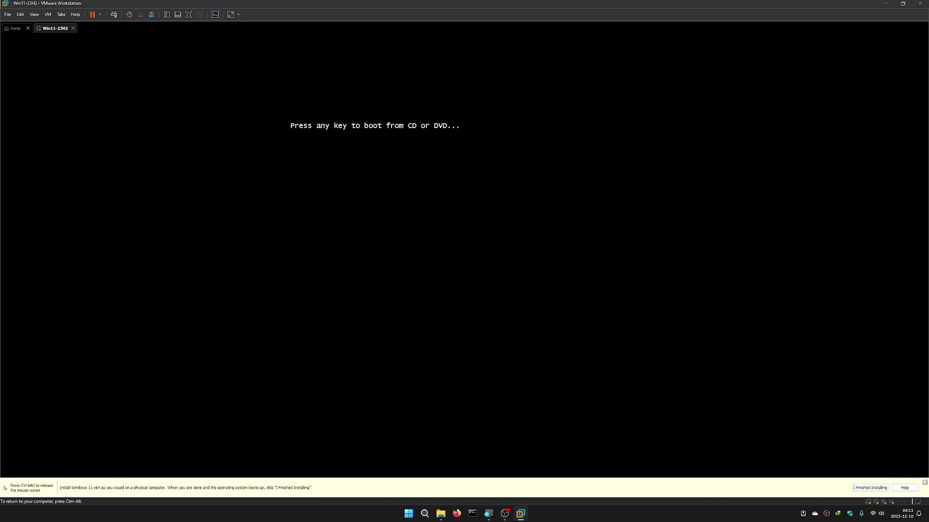
key("Return")
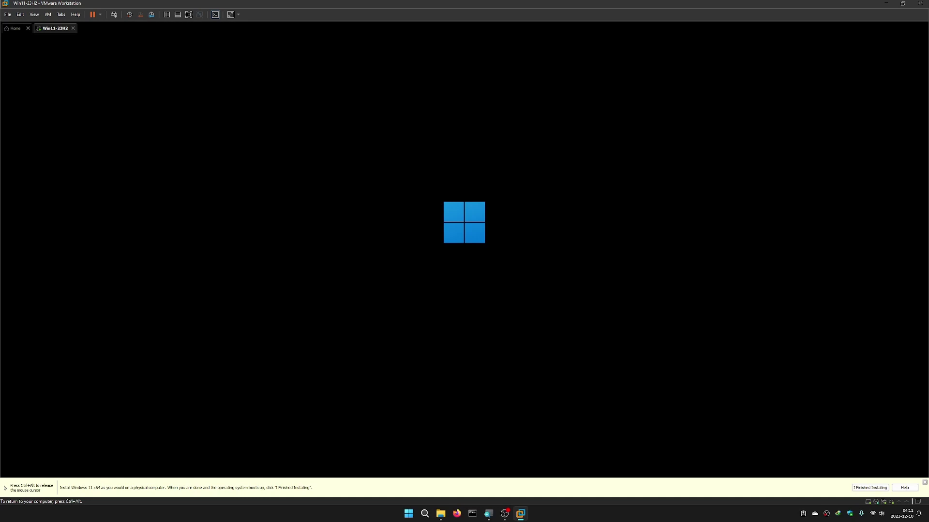